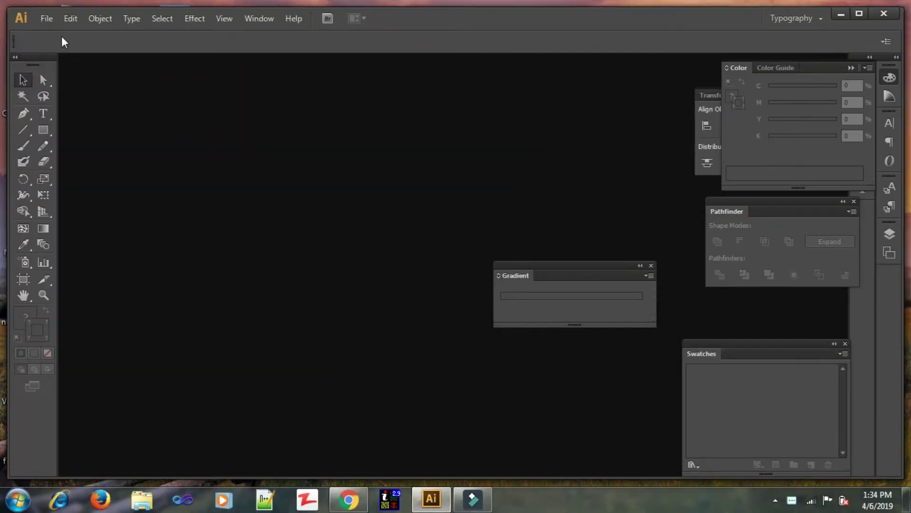
Step: Create a new blank document at the default Letter size from the File menu
click(42, 18)
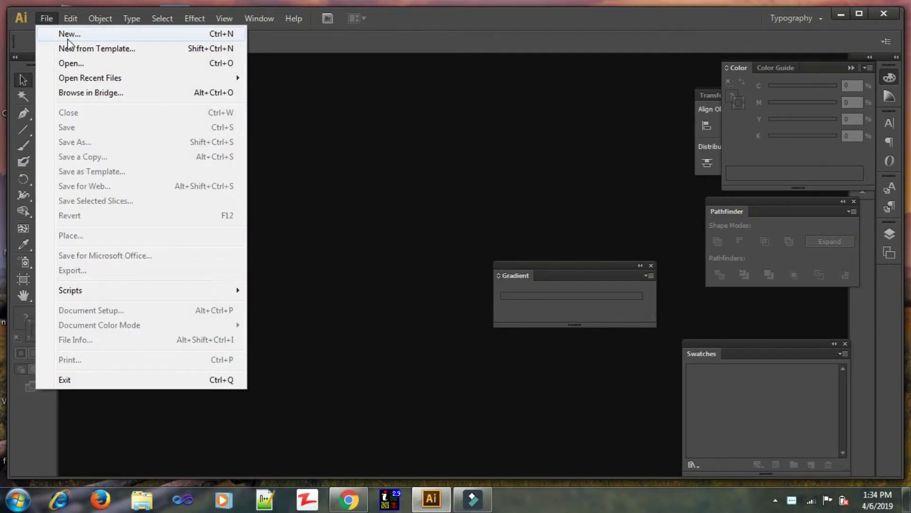
click(68, 38)
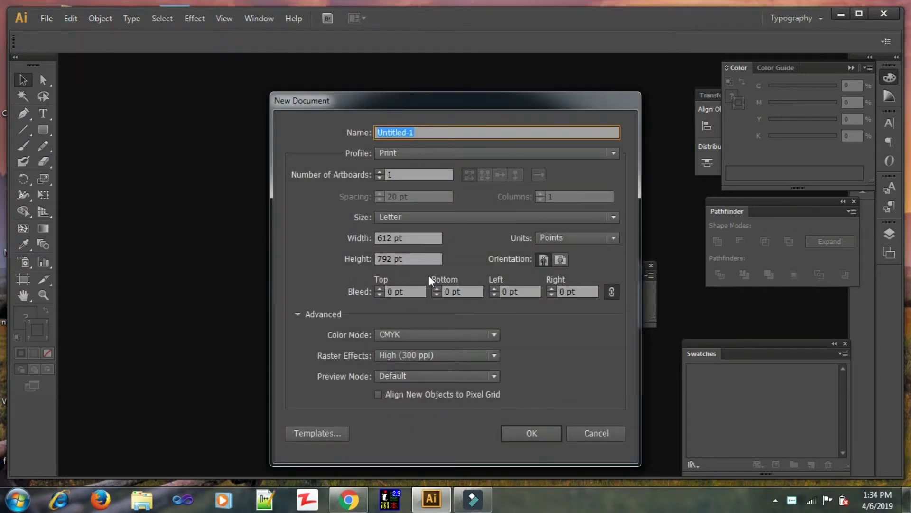
click(514, 431)
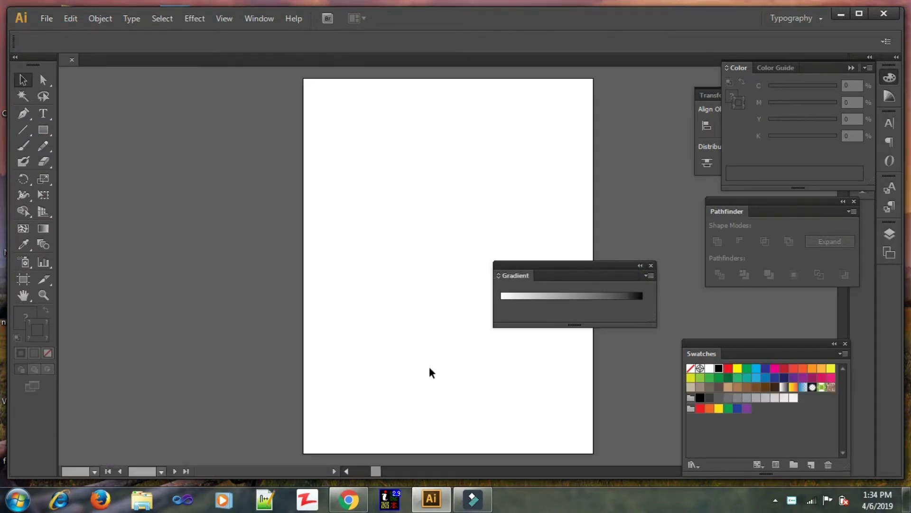
Step: Dock the Gradient panel and draw a rounded rectangle near the page centre
drag(555, 273, 730, 290)
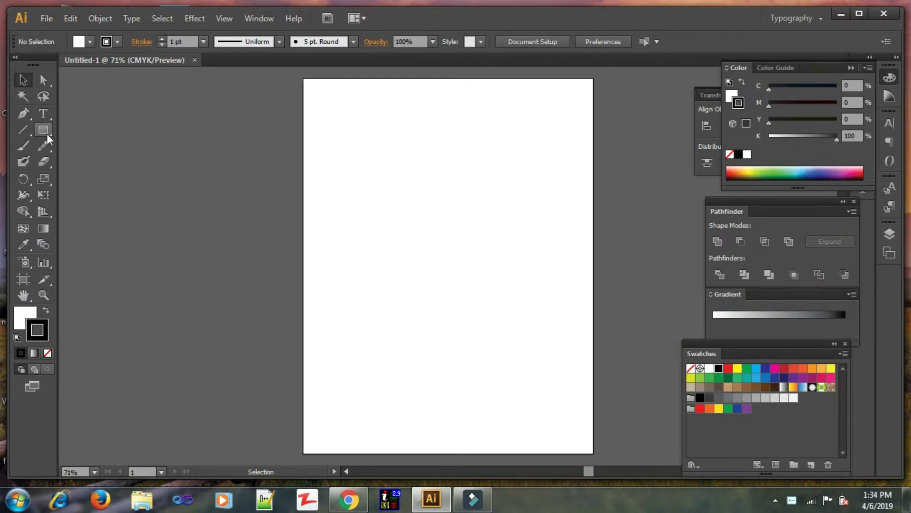
drag(44, 129, 96, 149)
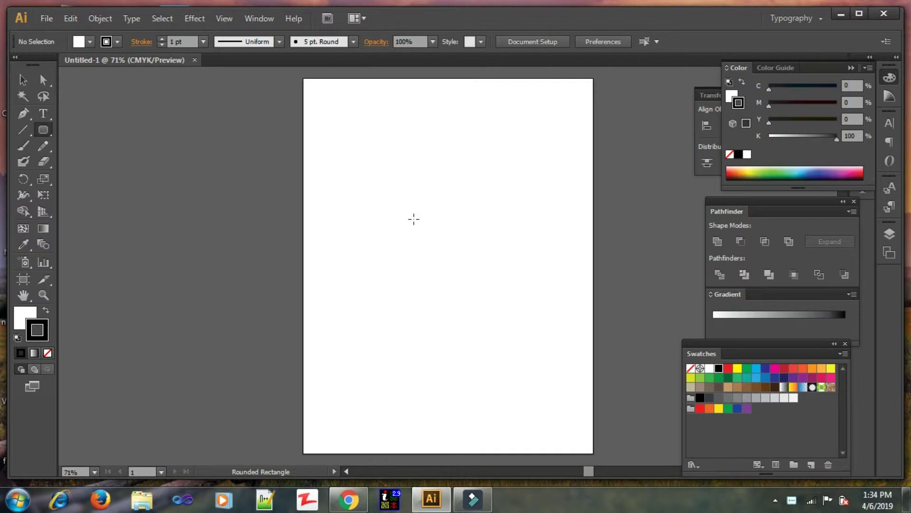
drag(378, 207, 463, 272)
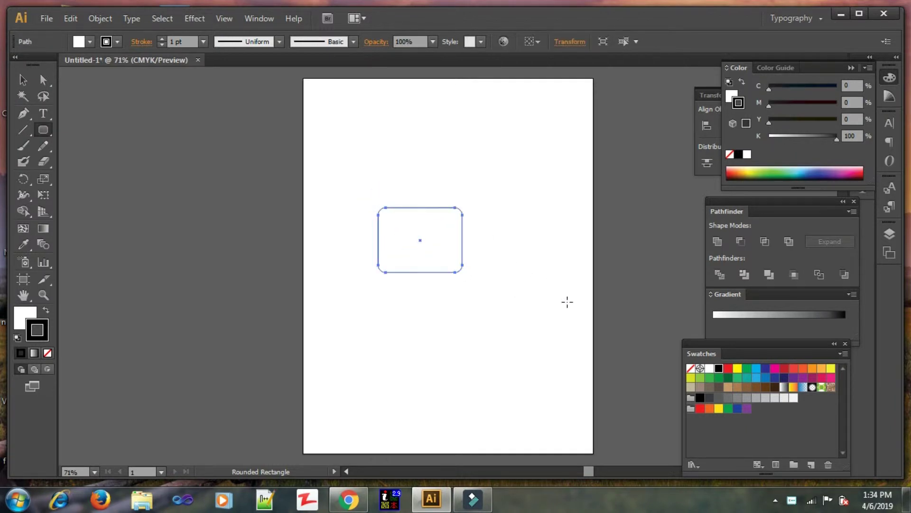
Step: Fill the rounded rectangle with pure red from the Swatches panel
click(23, 317)
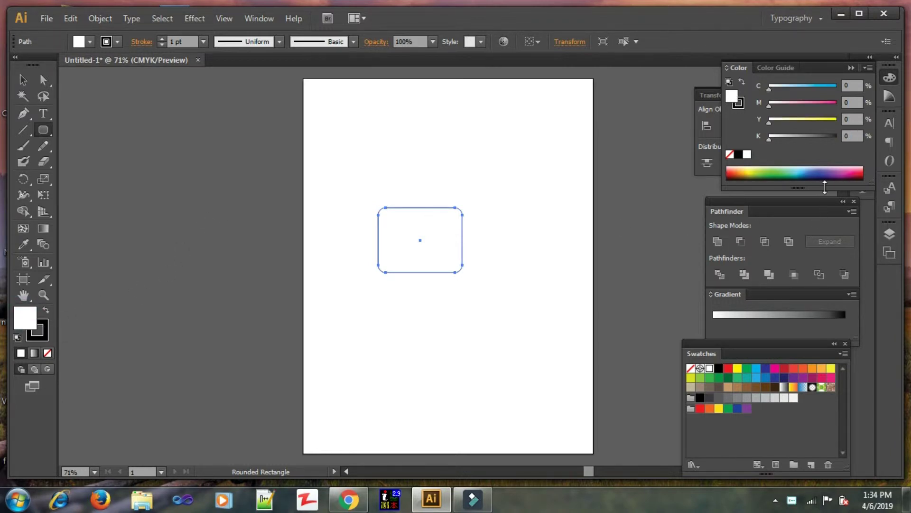
click(859, 174)
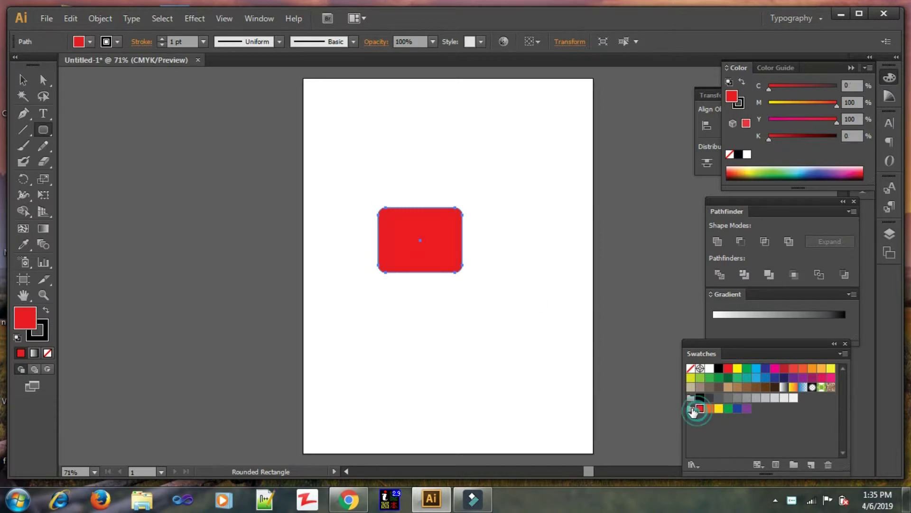
click(700, 408)
Step: Draw a small upright hexagon near the top left with the Polygon Tool
click(42, 130)
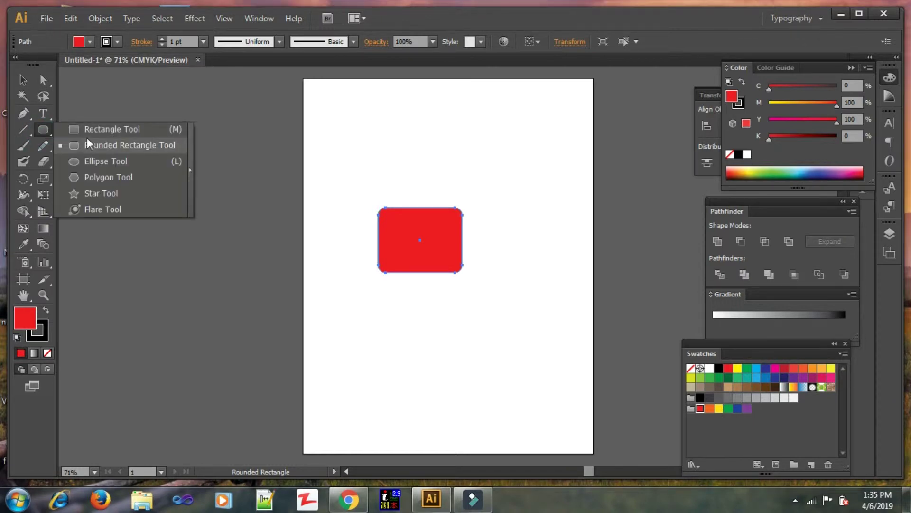
click(92, 176)
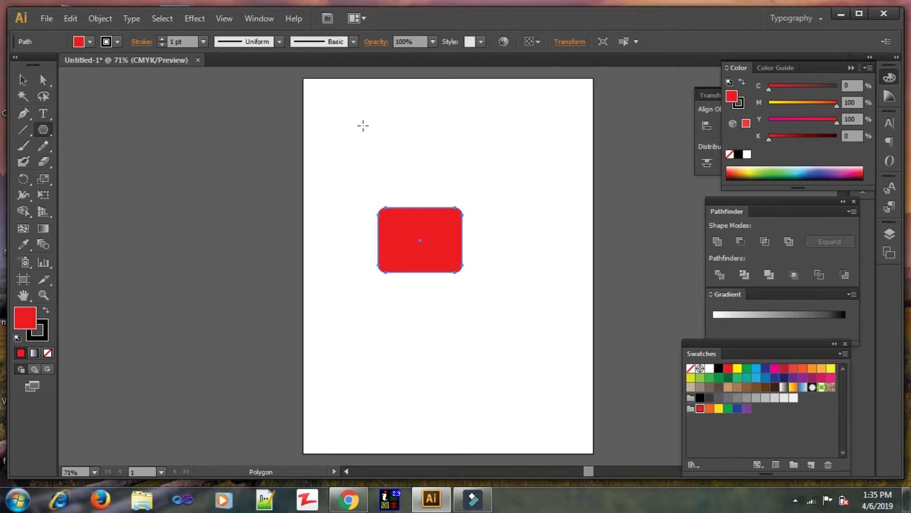
drag(382, 112, 397, 132)
drag(396, 132, 389, 128)
drag(389, 129, 396, 134)
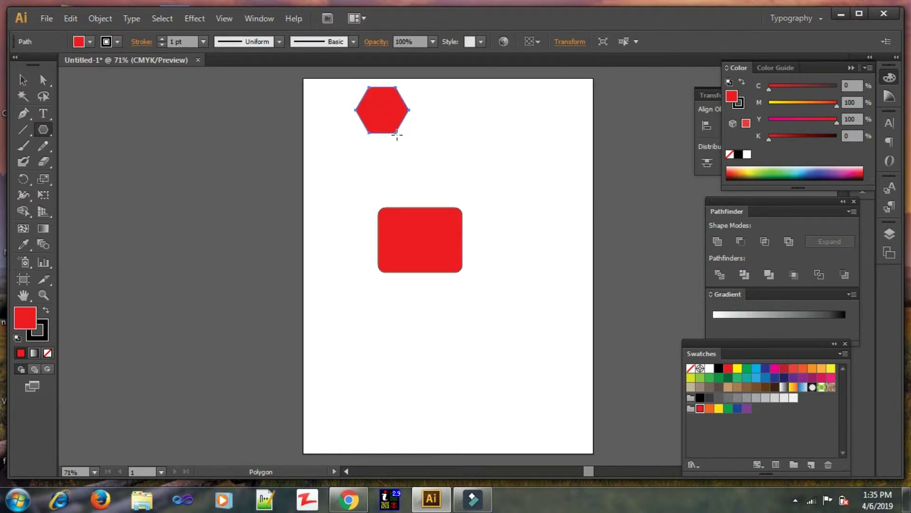
click(23, 113)
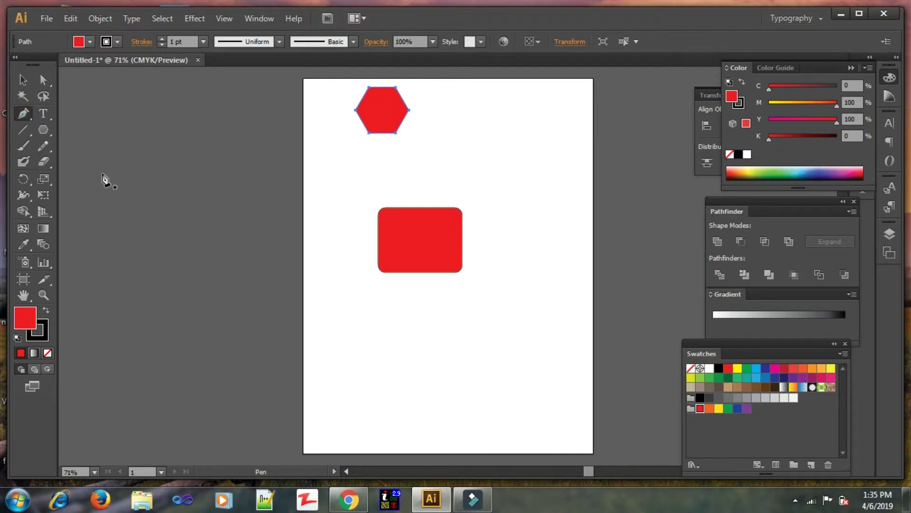
drag(30, 117, 58, 144)
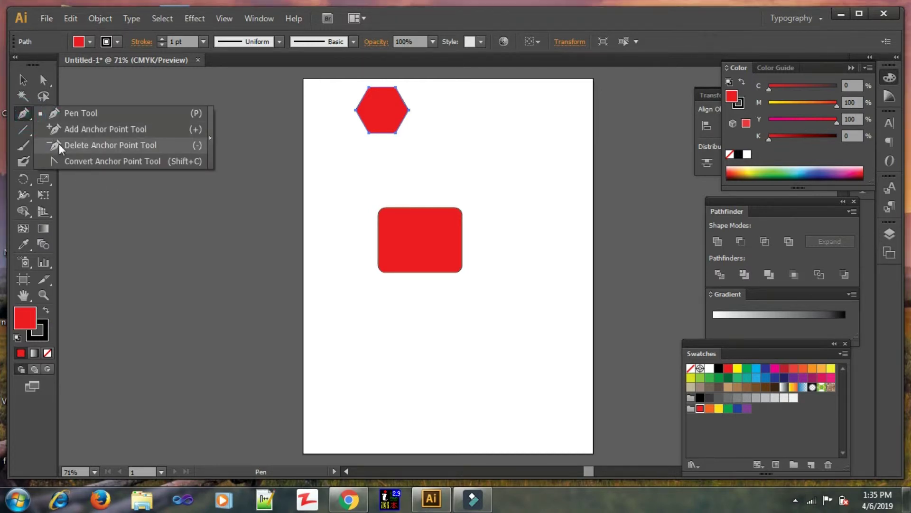
Step: Delete the hexagon's three left anchor points and stretch the resulting triangle wider rightward
click(59, 144)
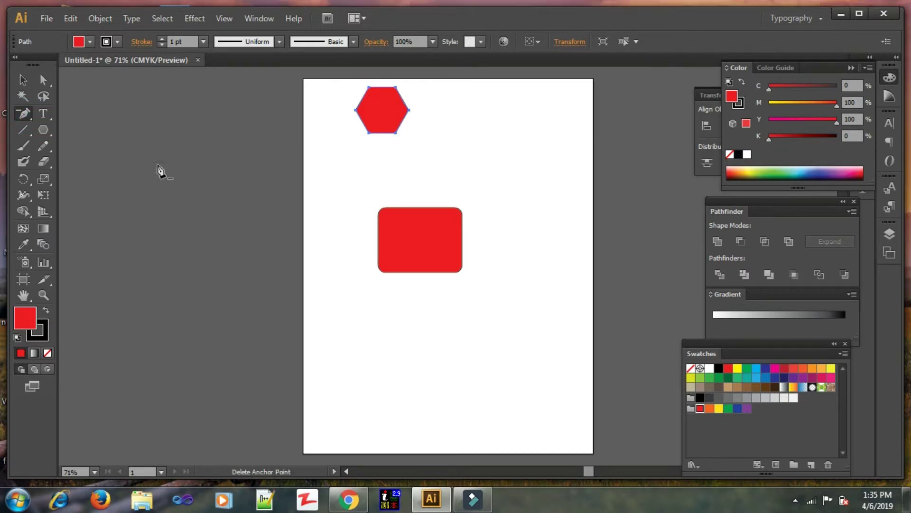
click(356, 110)
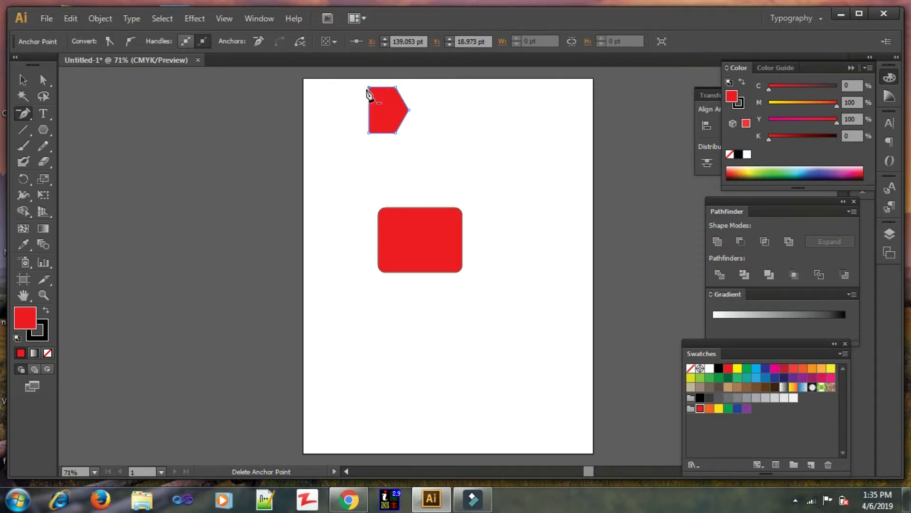
click(369, 87)
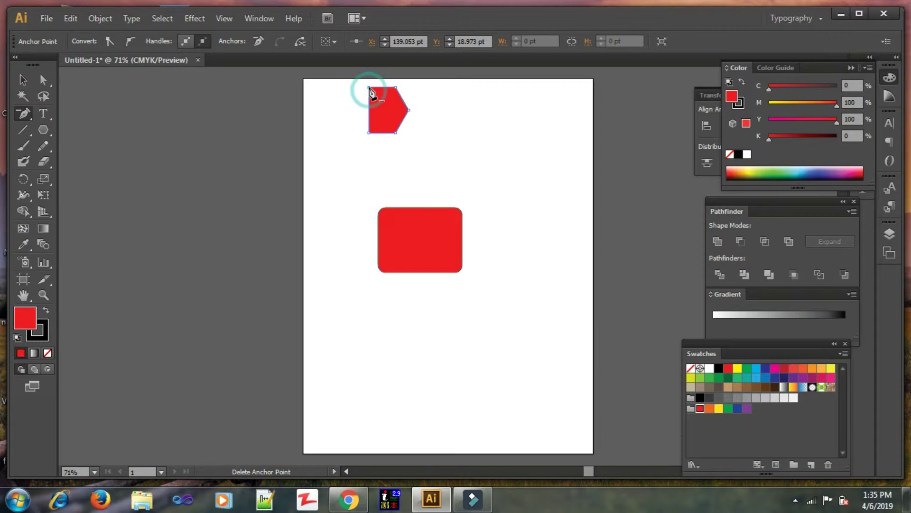
click(369, 133)
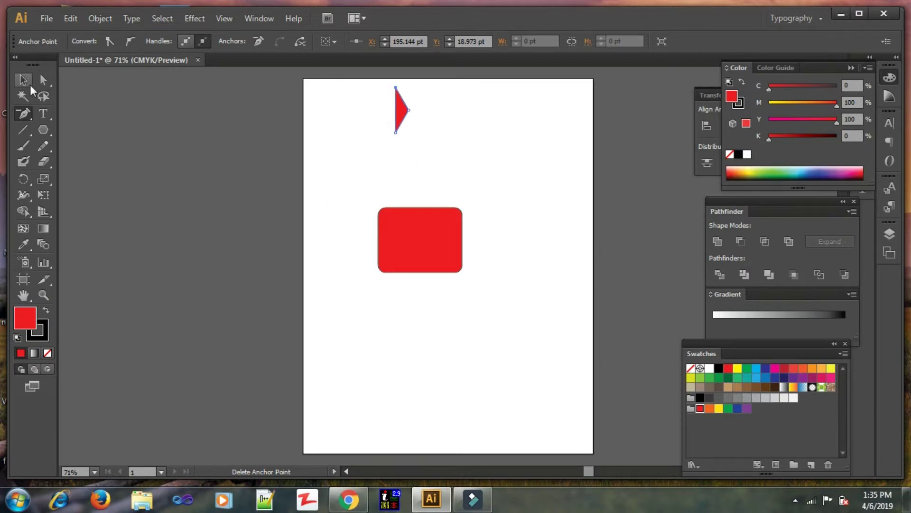
click(23, 80)
drag(409, 110, 425, 112)
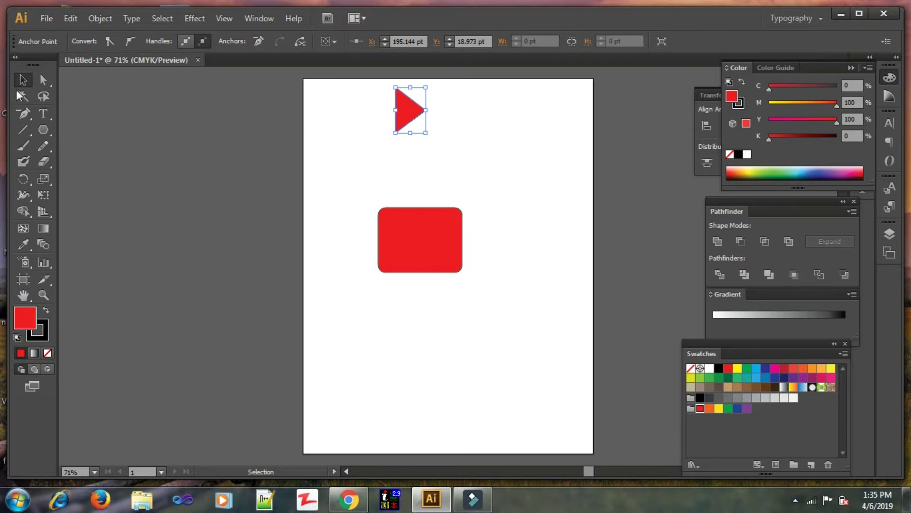
Step: Fill the triangle white and move it onto the red rounded rectangle
click(747, 154)
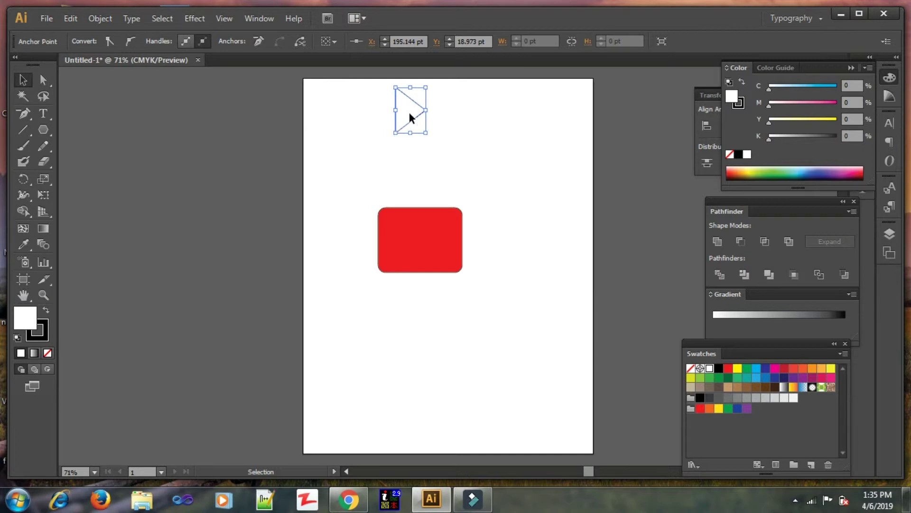
drag(410, 115, 421, 247)
drag(426, 240, 426, 240)
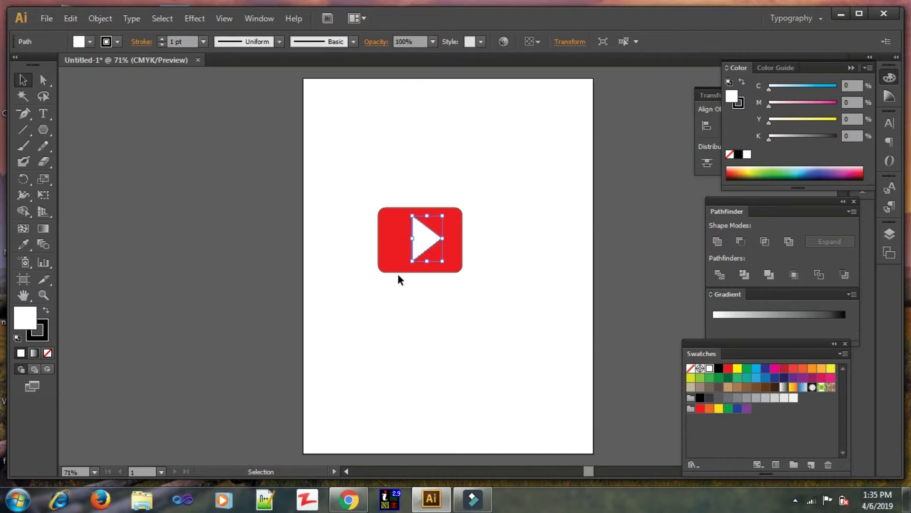
Step: Horizontally centre the triangle on the rectangle, then reselect the white triangle
drag(351, 183, 503, 300)
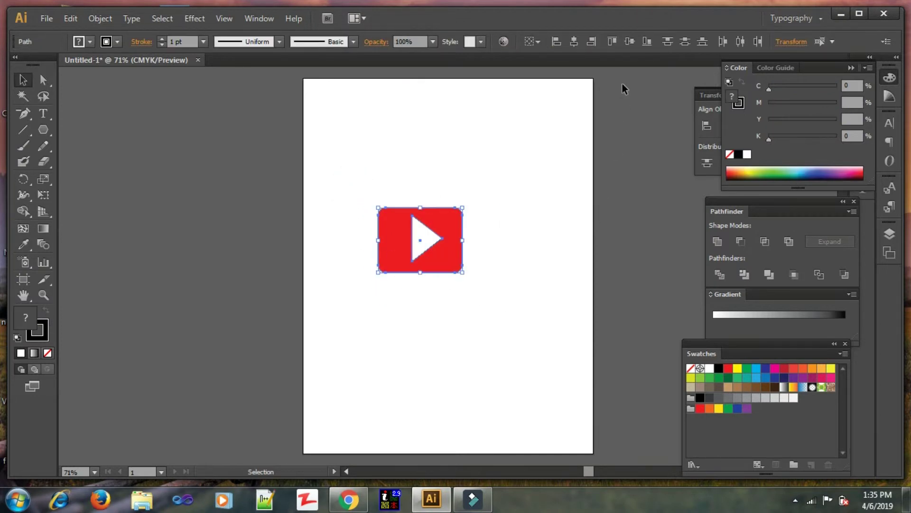
click(573, 42)
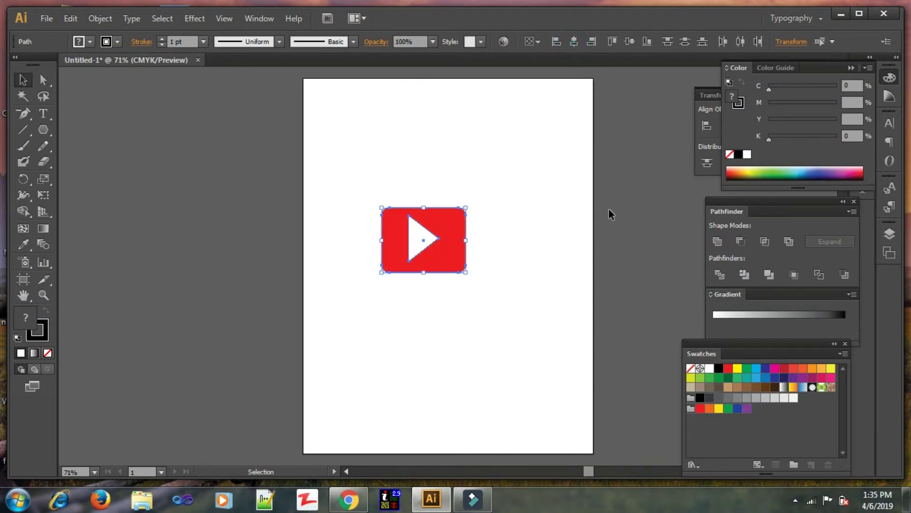
click(546, 243)
click(418, 243)
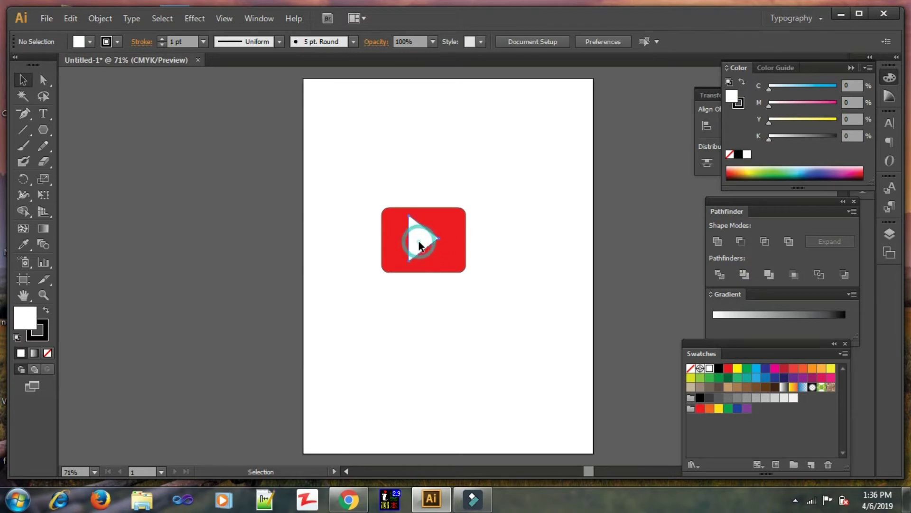
click(420, 245)
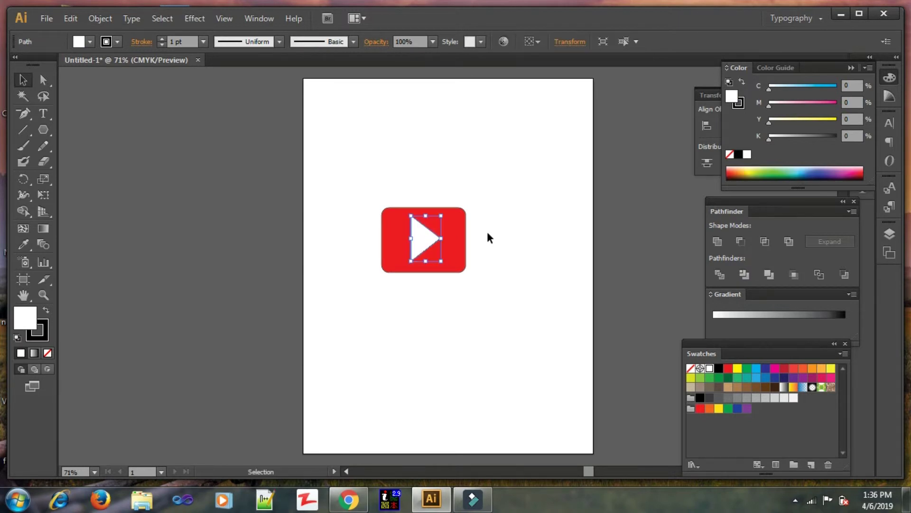
click(493, 233)
drag(360, 186, 506, 291)
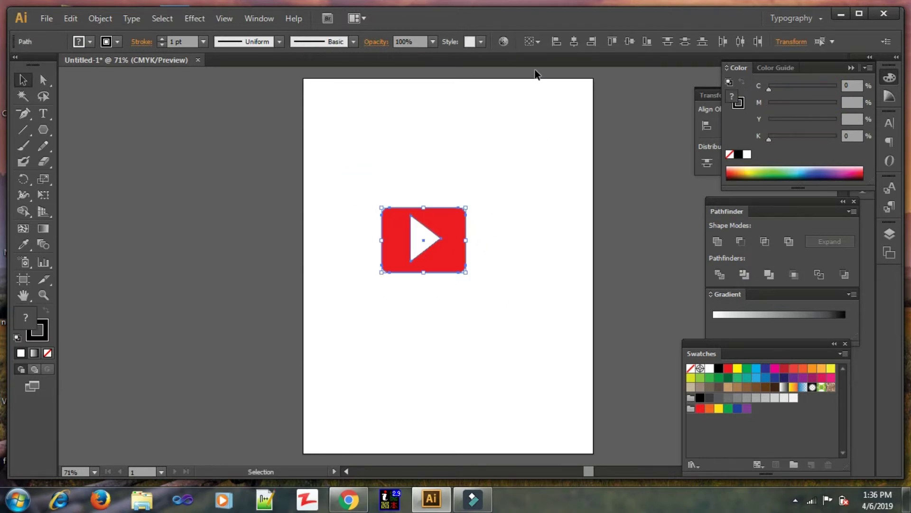
click(567, 42)
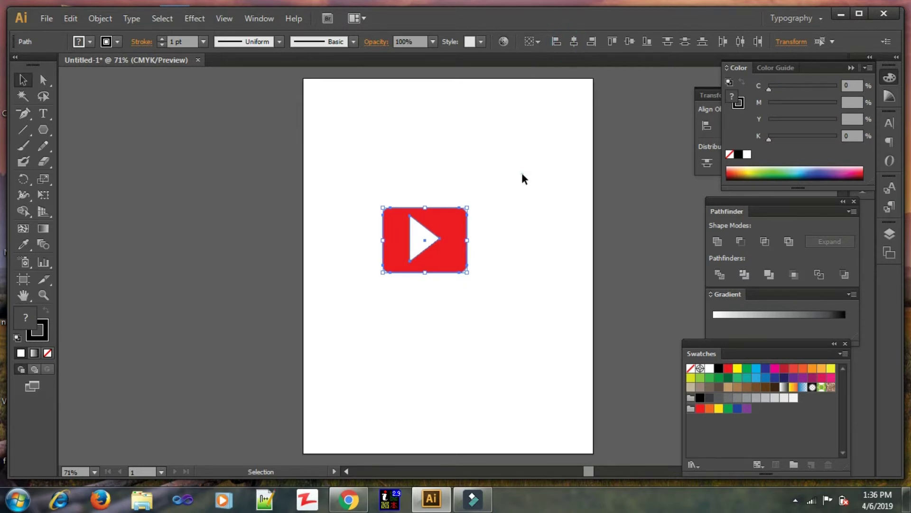
click(491, 242)
click(430, 246)
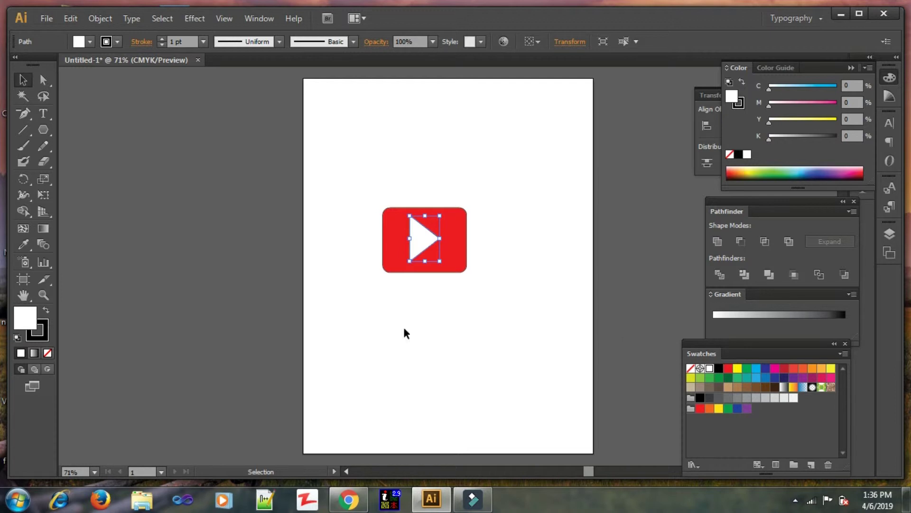
Step: Give the triangle a white stroke, confirming the White swatch options
click(47, 328)
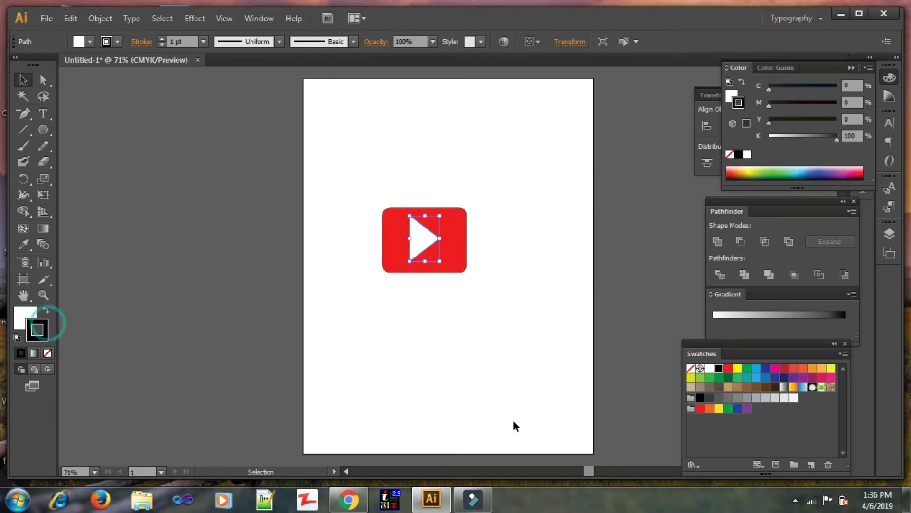
click(725, 314)
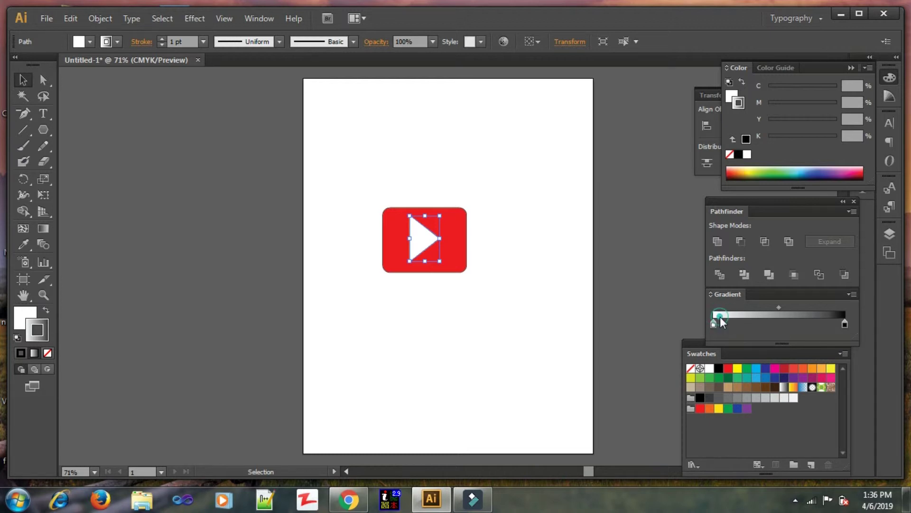
click(709, 369)
double_click(709, 368)
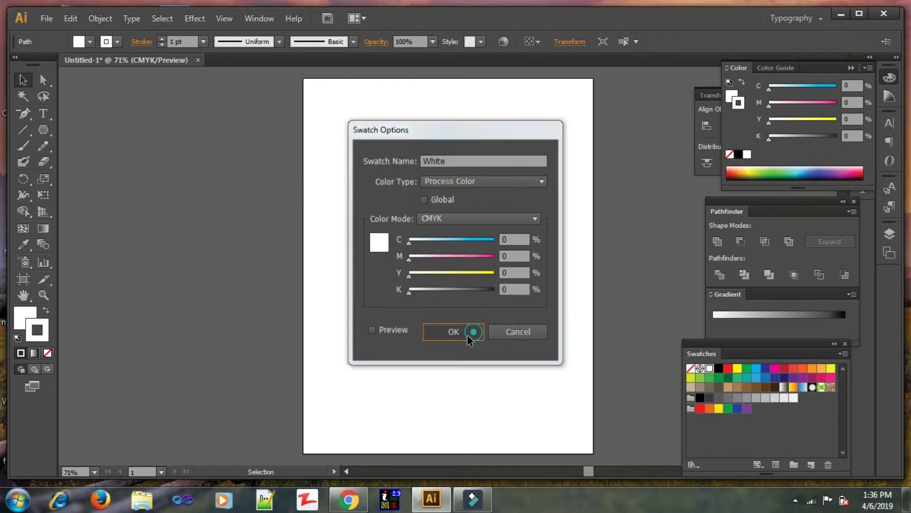
click(467, 333)
click(376, 127)
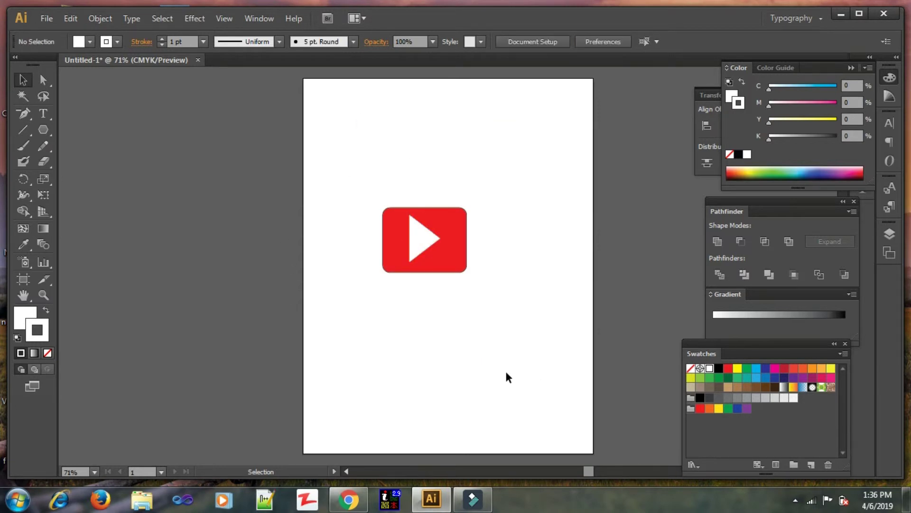
Step: Scale the white triangle down slightly from its top and right edges
click(409, 260)
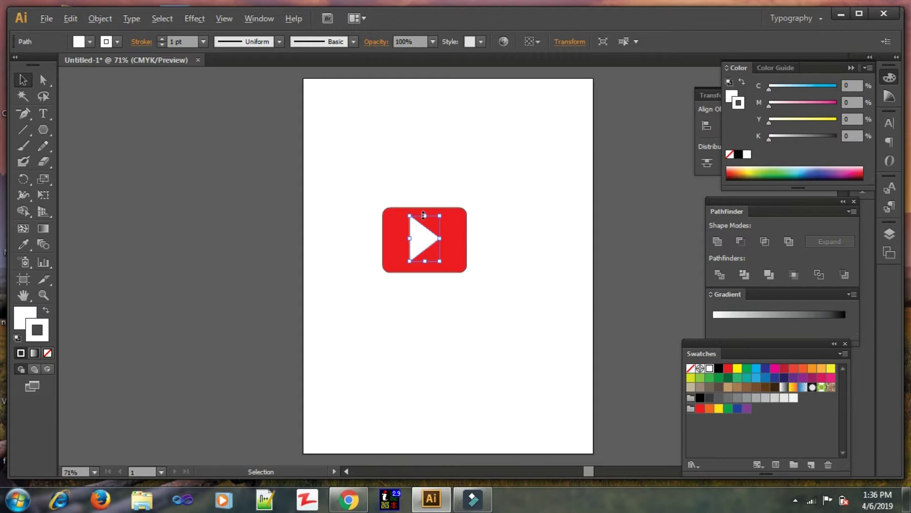
drag(423, 215, 424, 220)
drag(440, 238, 438, 239)
click(508, 249)
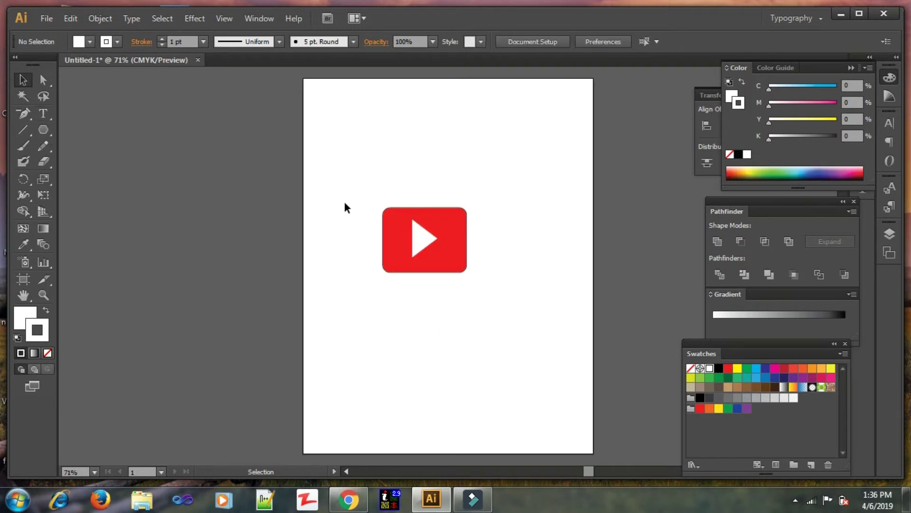
Step: Group the red rectangle and white triangle into a single icon
drag(318, 197, 496, 304)
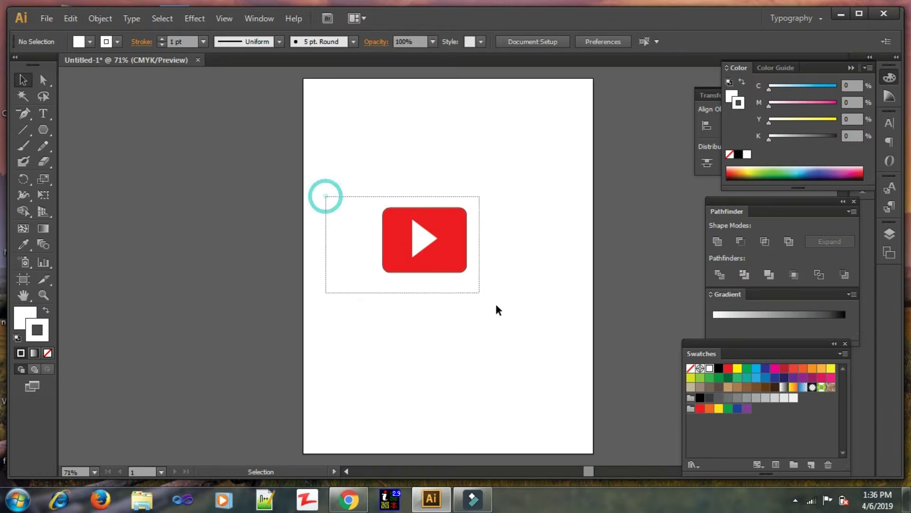
key(a)
click(539, 328)
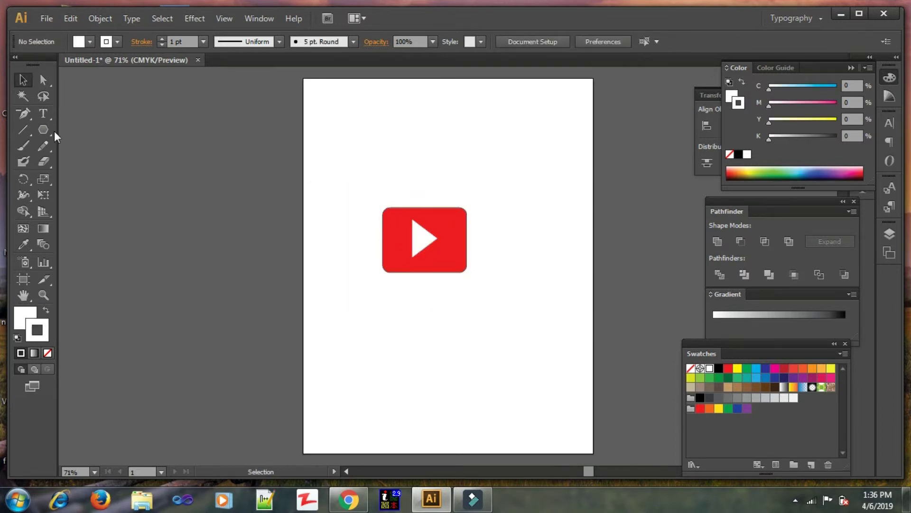
Step: Create a text frame above the icon containing 'YouTube' and select the text
click(41, 120)
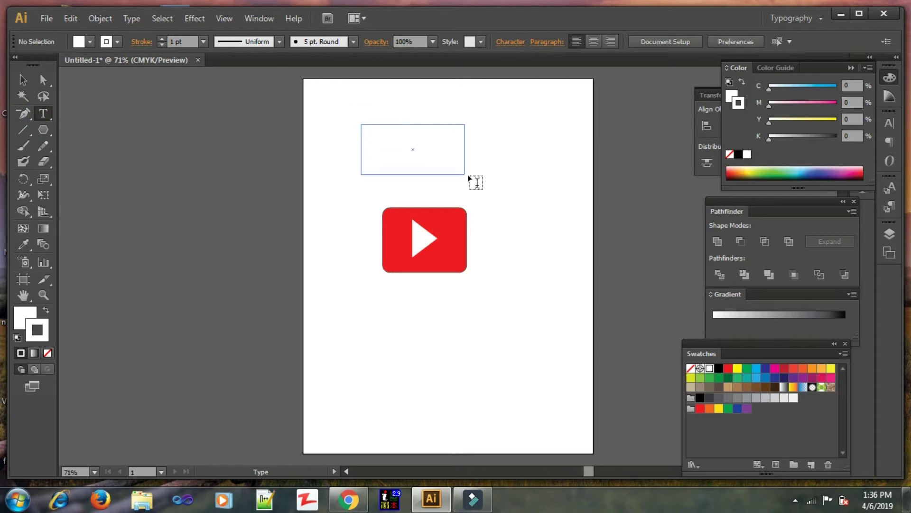
drag(396, 143, 469, 176)
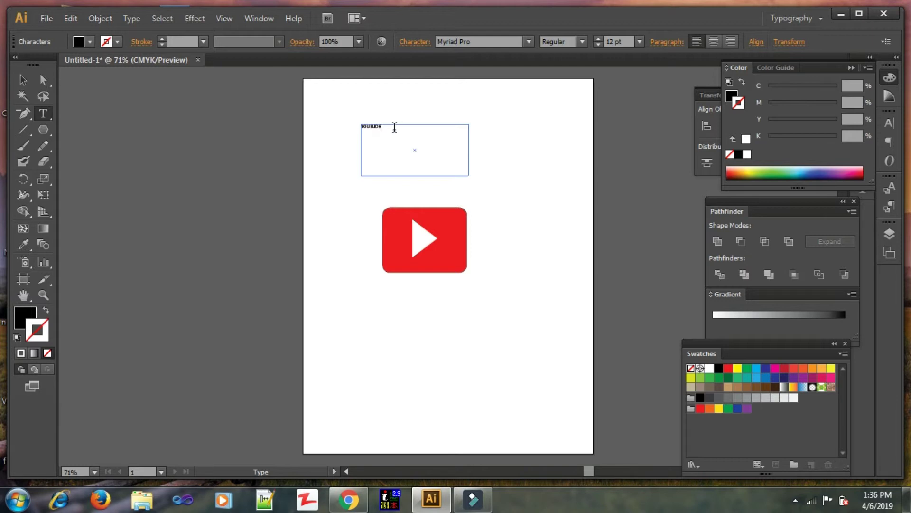
drag(394, 127, 332, 130)
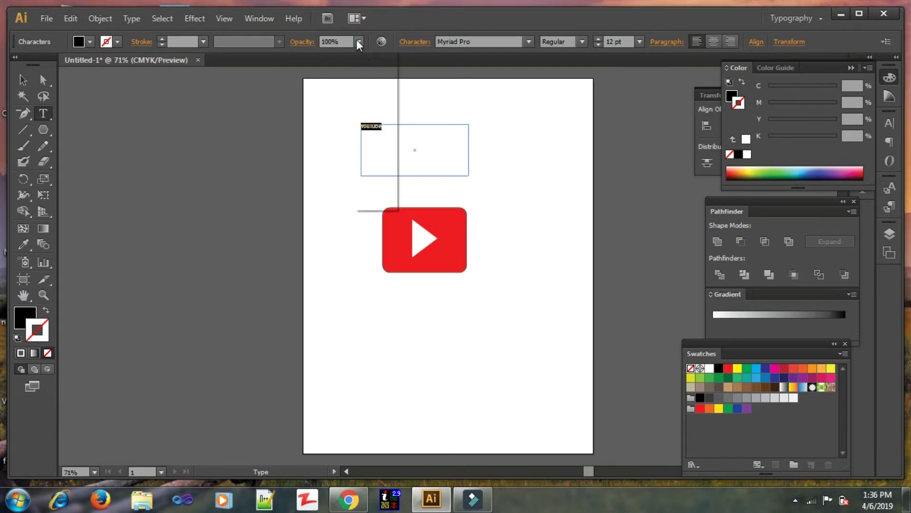
click(358, 41)
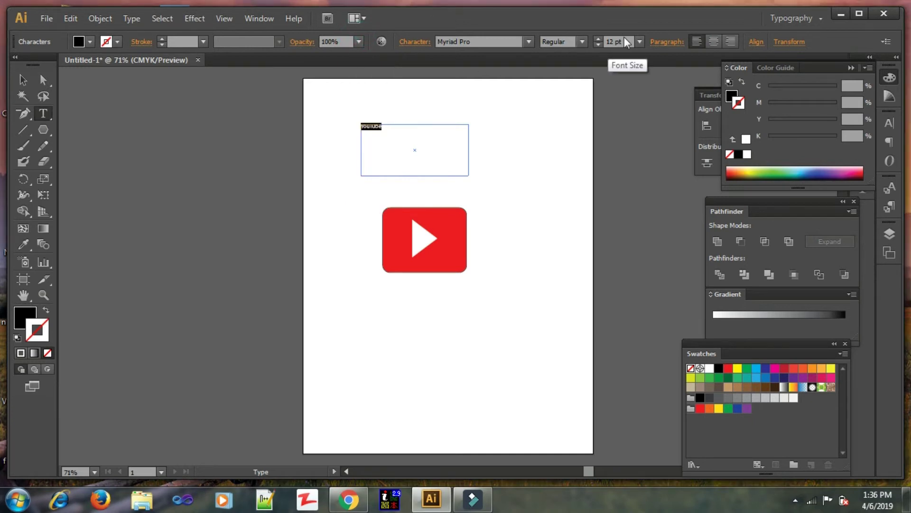
Step: Set the YouTube text to 60 pt with a red fill
click(639, 41)
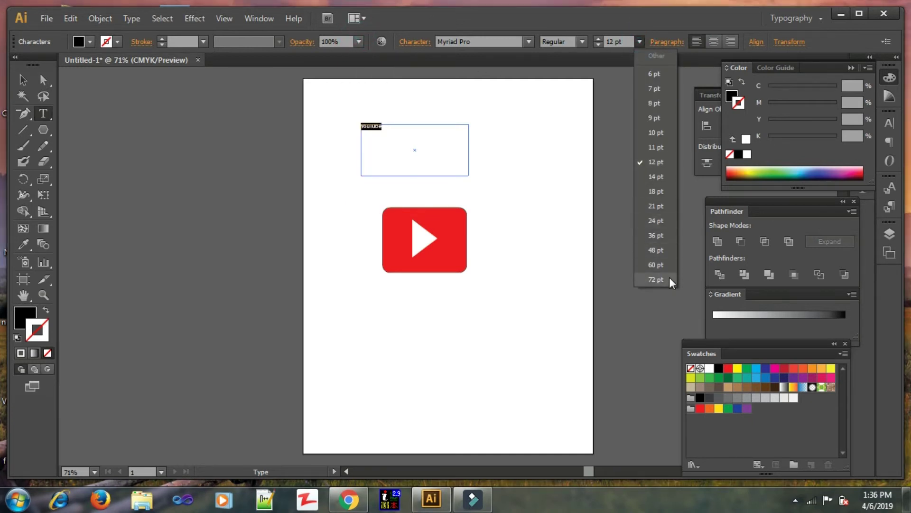
click(656, 264)
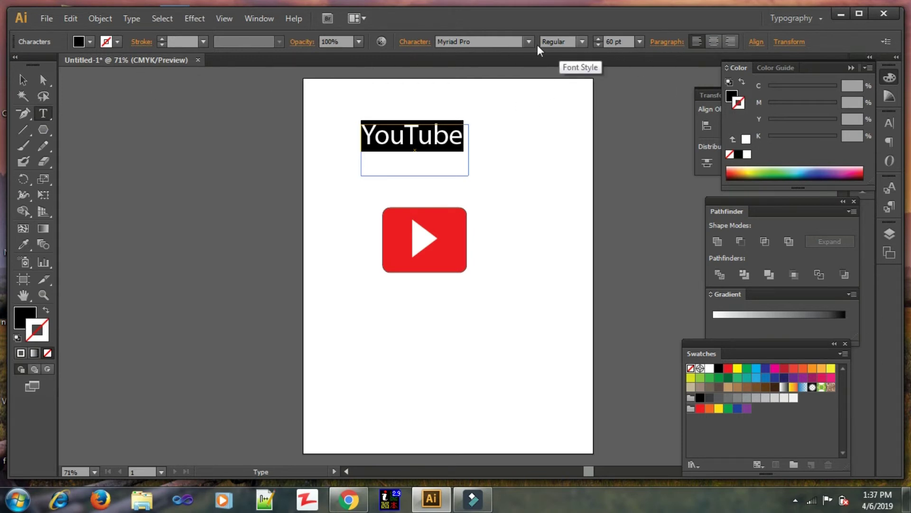
click(90, 42)
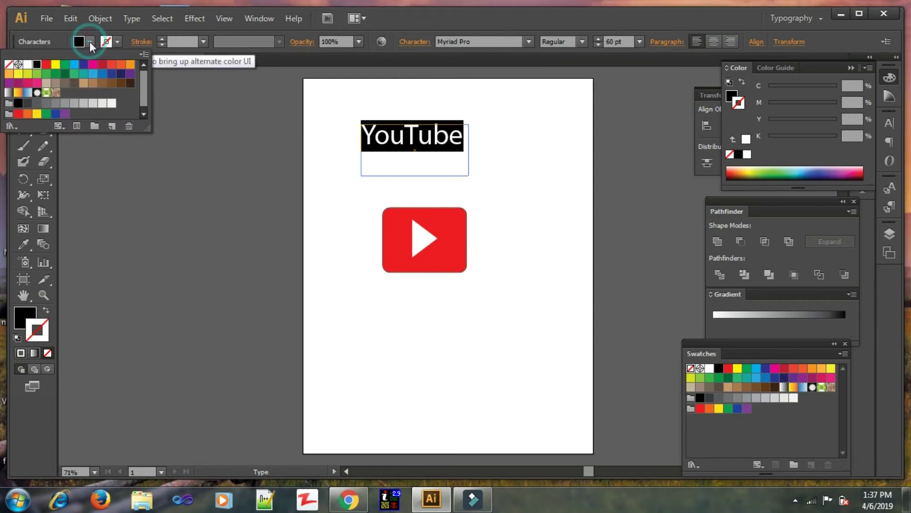
click(46, 64)
click(500, 197)
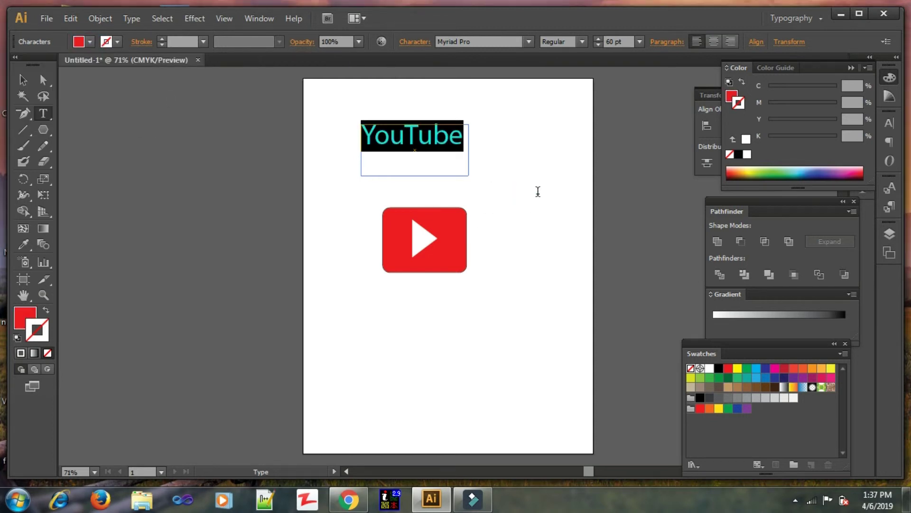
click(24, 82)
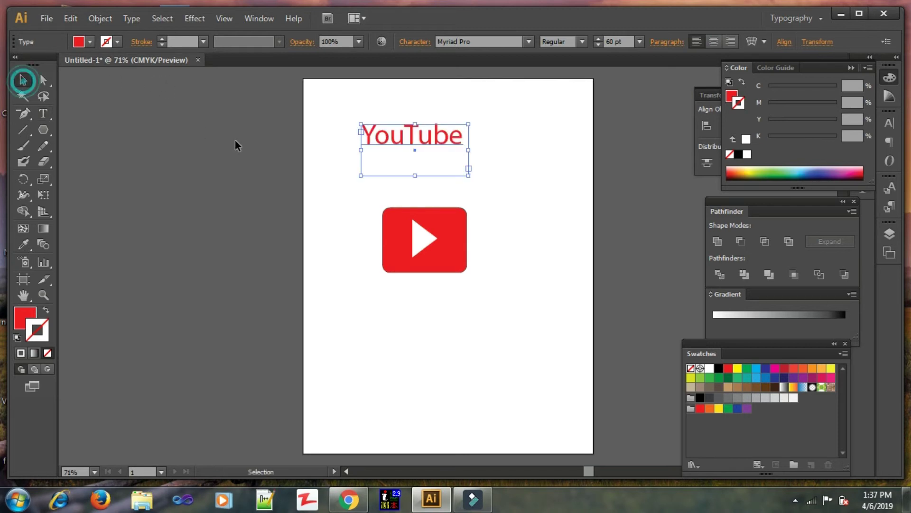
click(568, 191)
Step: Move the YouTube text right of the icon and enlarge it to 72 pt
click(434, 138)
drag(416, 136, 523, 245)
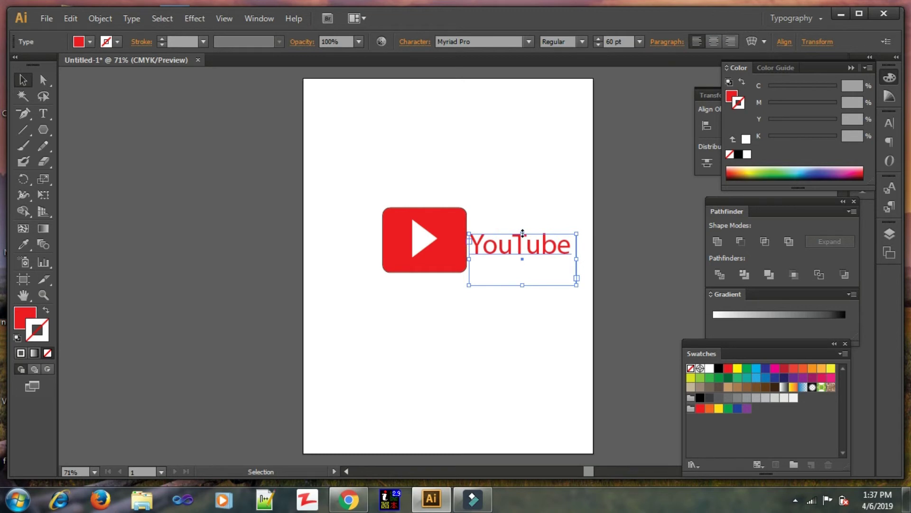
drag(523, 233, 522, 213)
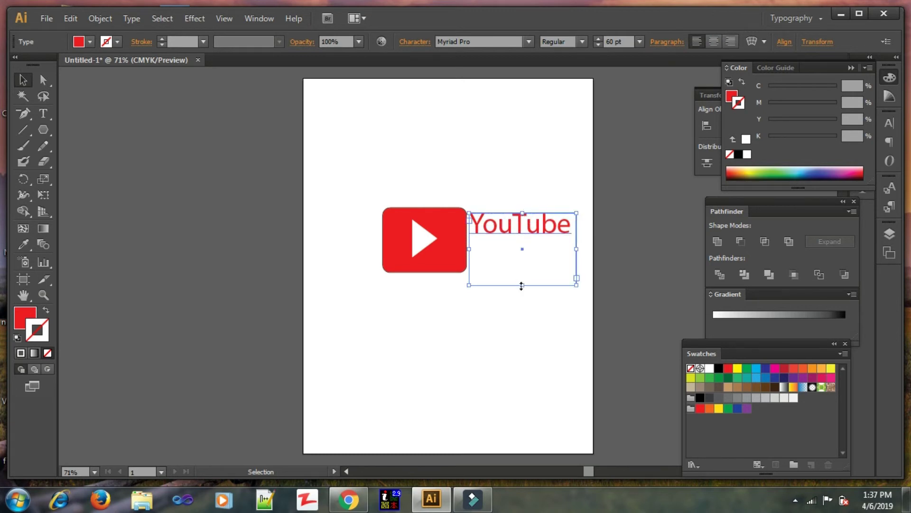
drag(523, 285, 522, 301)
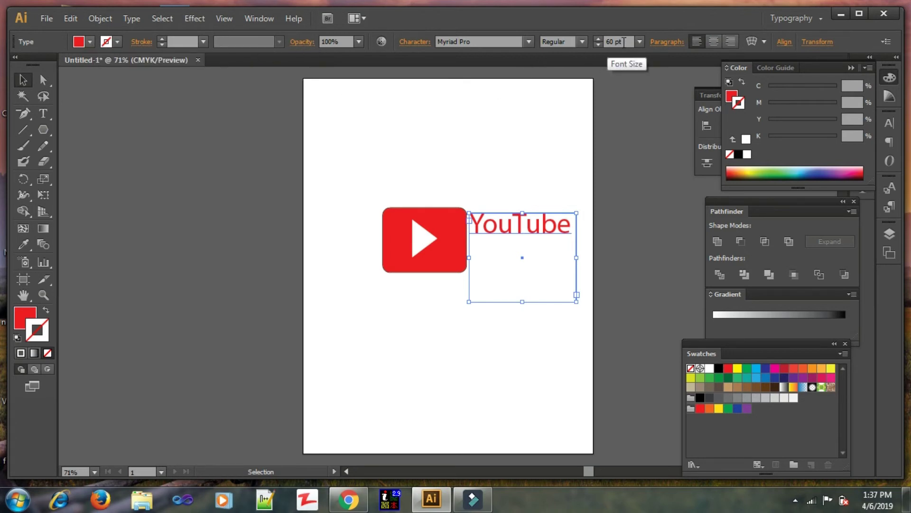
click(639, 41)
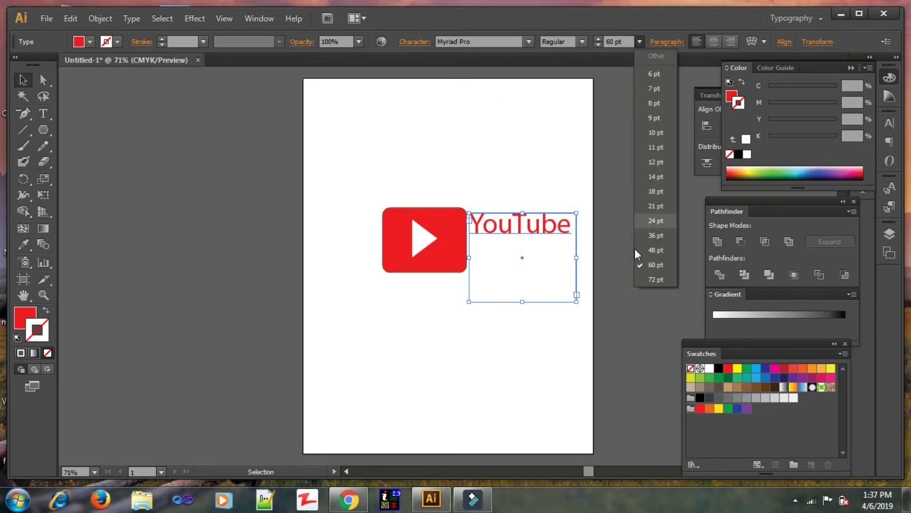
click(655, 279)
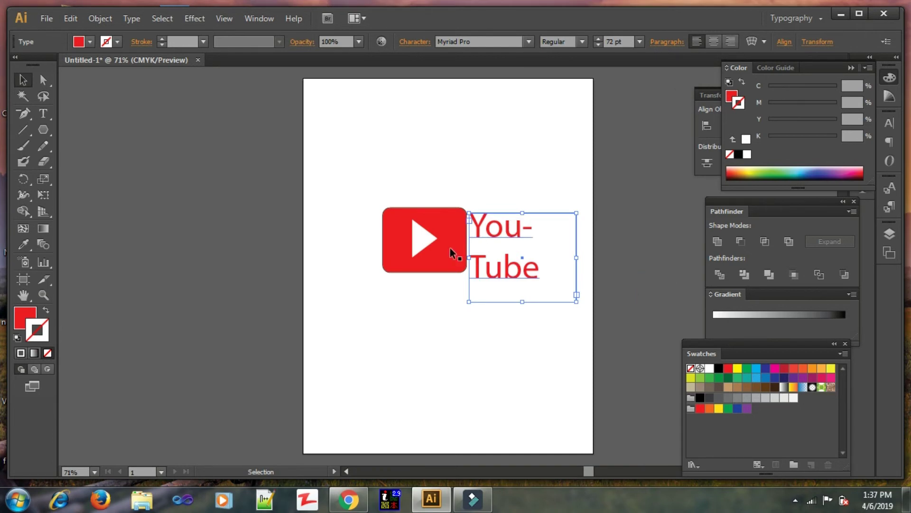
Step: Shift the play-button icon further left and bring the text frame toward it
drag(360, 184, 537, 298)
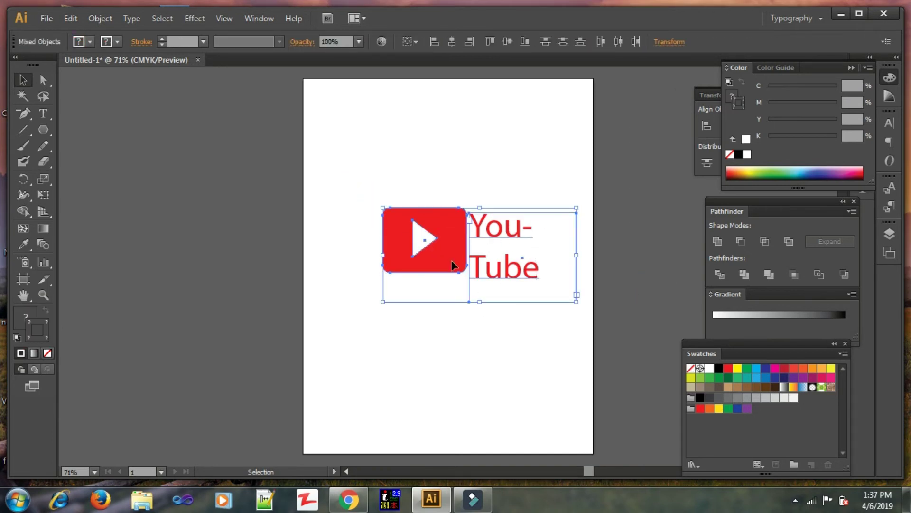
click(438, 370)
drag(431, 241, 395, 243)
double_click(494, 251)
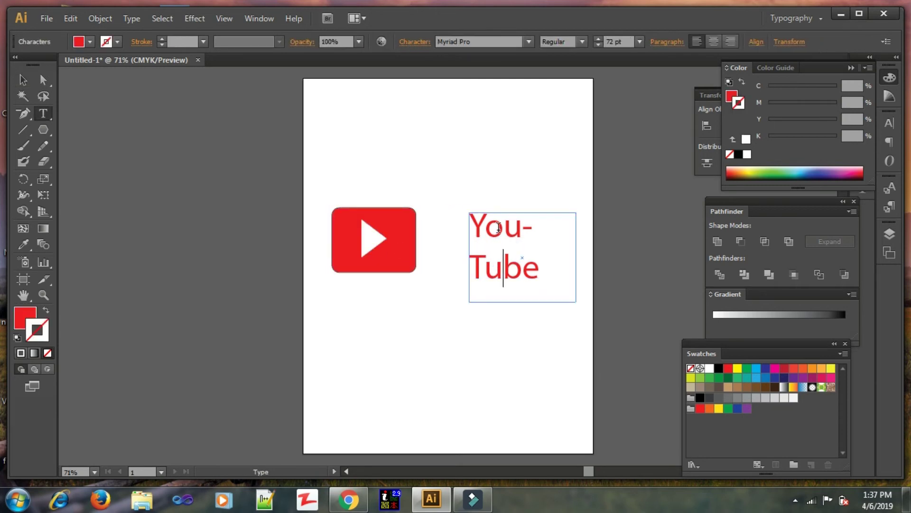
click(23, 80)
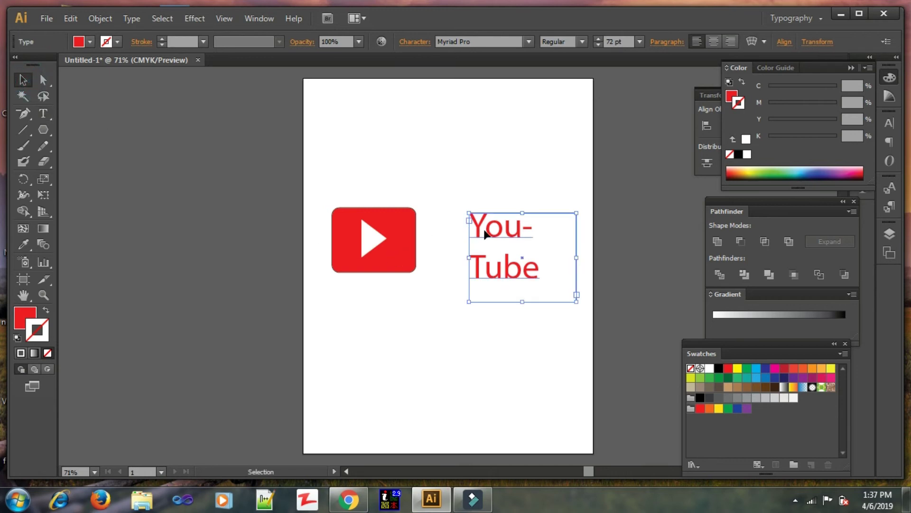
drag(492, 229, 447, 229)
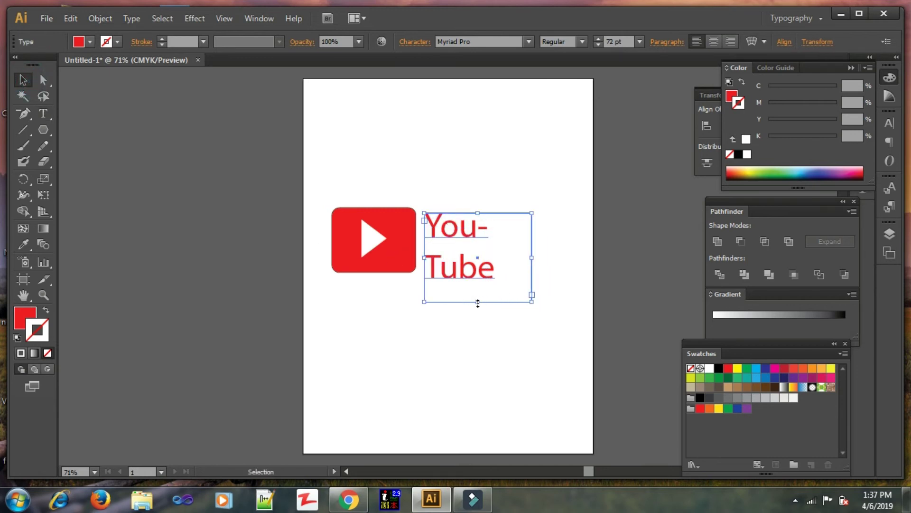
Step: Resize the text frame so YouTube fits one line, level with the icon's centre
drag(477, 301, 483, 275)
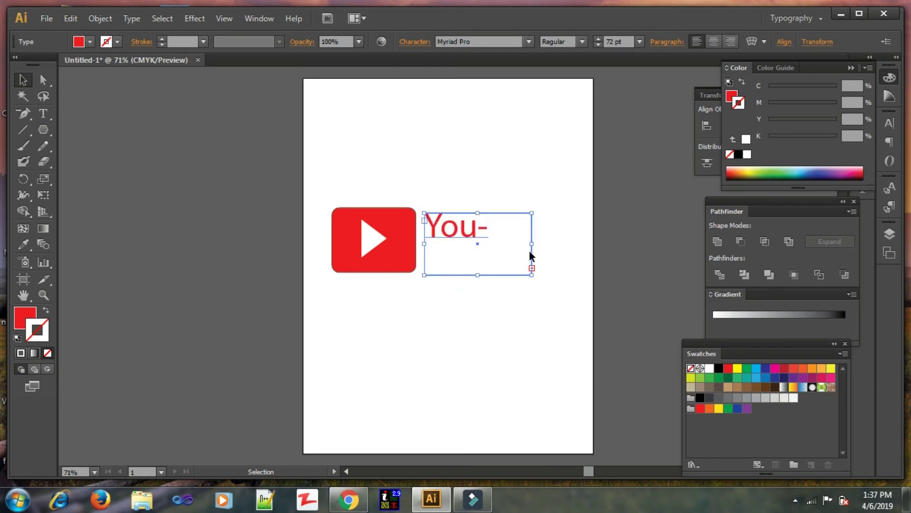
drag(531, 244, 575, 247)
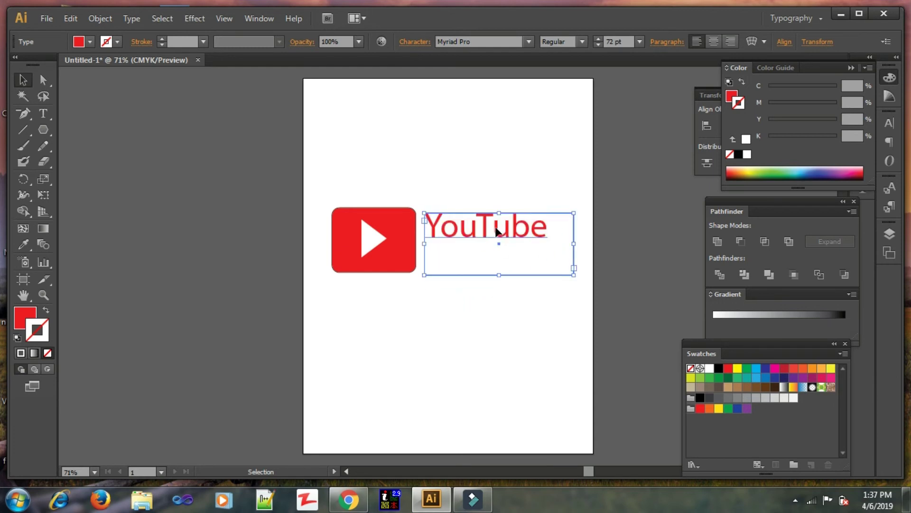
drag(500, 212, 499, 208)
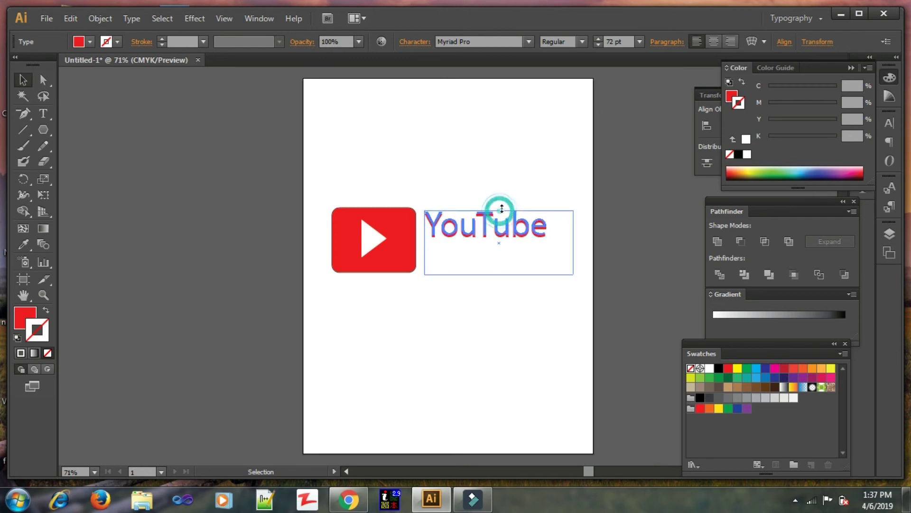
drag(498, 275, 498, 278)
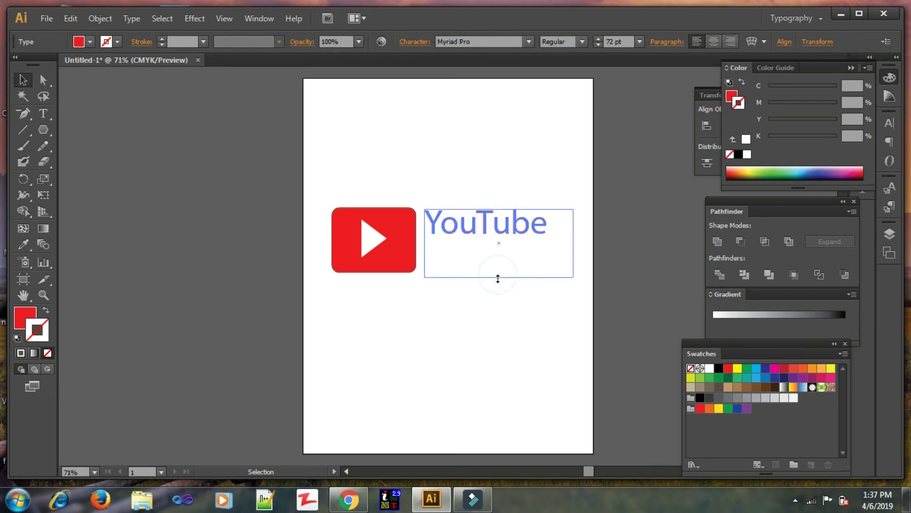
drag(493, 224, 488, 239)
click(508, 204)
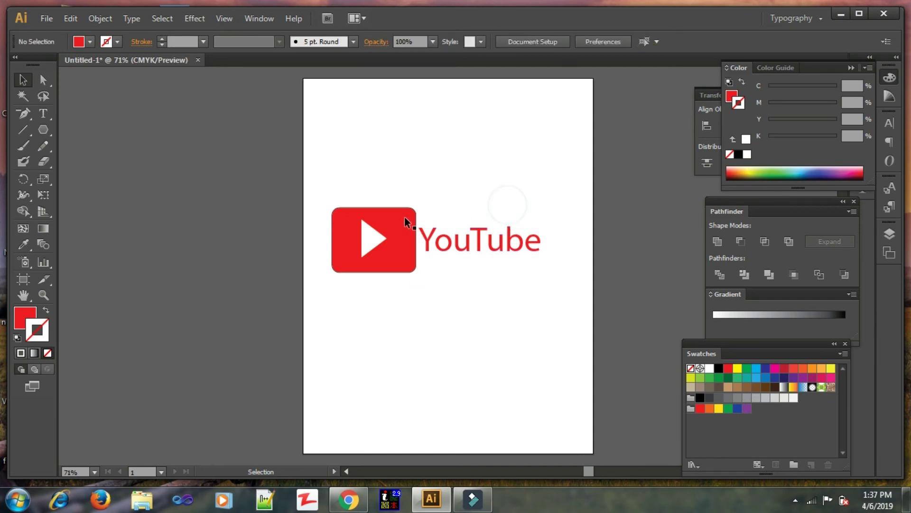
Step: Shrink the play-button icon to match the text height and place it beside the text
click(407, 220)
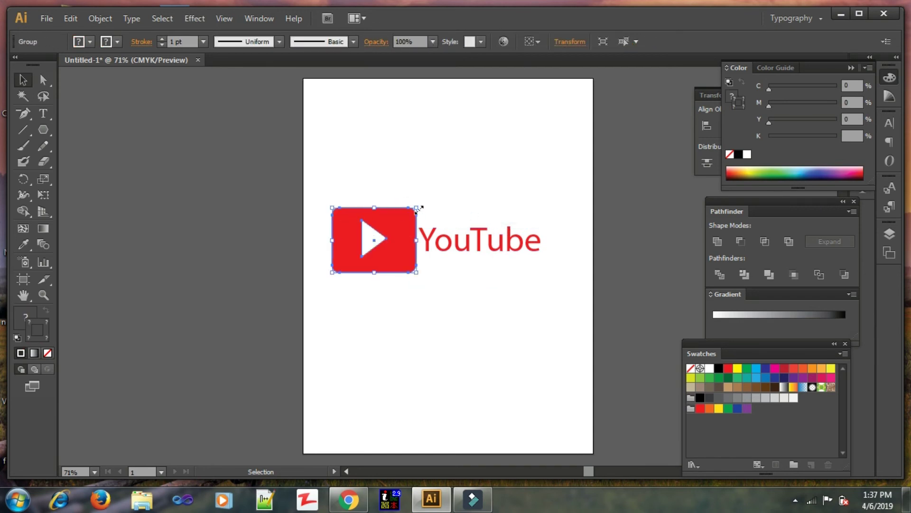
drag(419, 207, 408, 214)
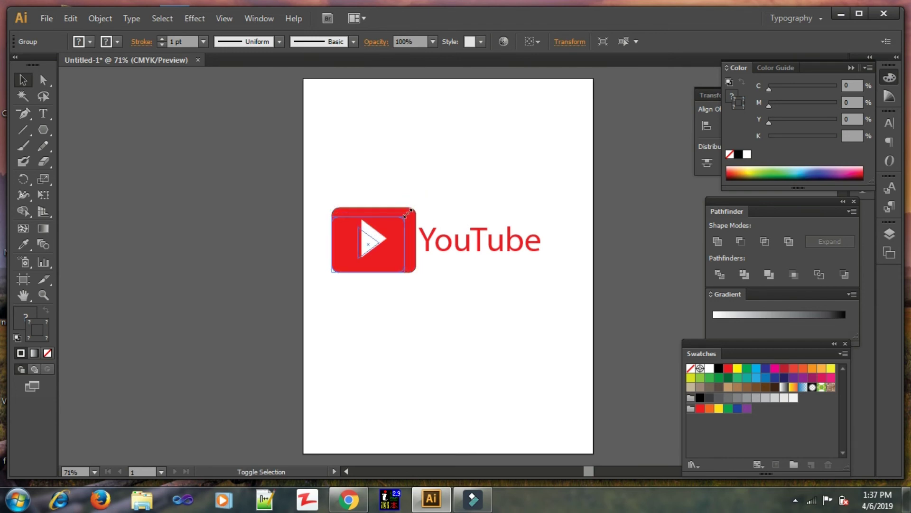
drag(408, 213, 398, 217)
click(458, 301)
drag(368, 254, 393, 247)
Step: Group the icon and YouTube text into one logo, then switch to Filmora
click(480, 242)
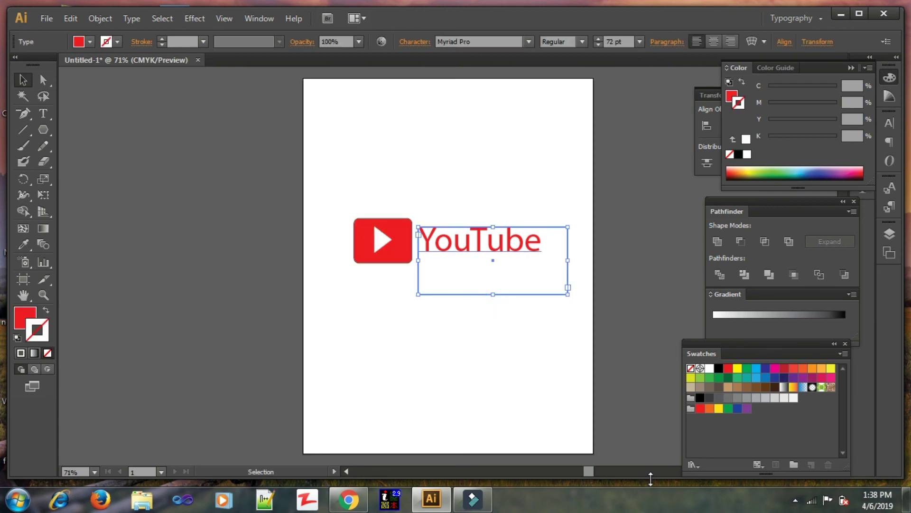
click(564, 401)
drag(321, 182, 554, 296)
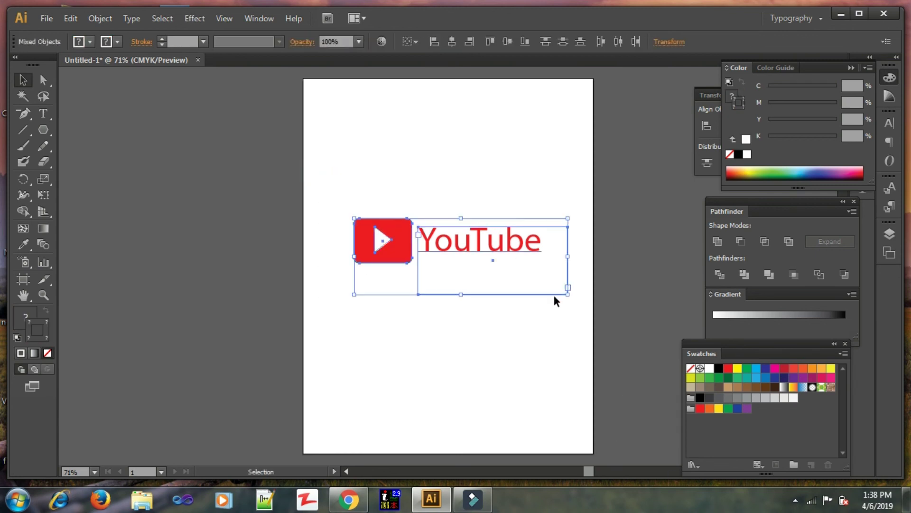
key(a)
key(v)
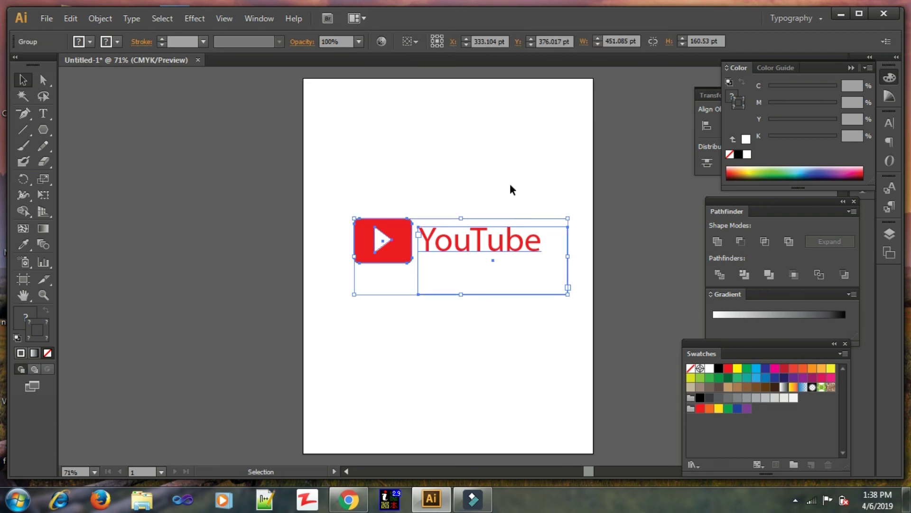
click(508, 180)
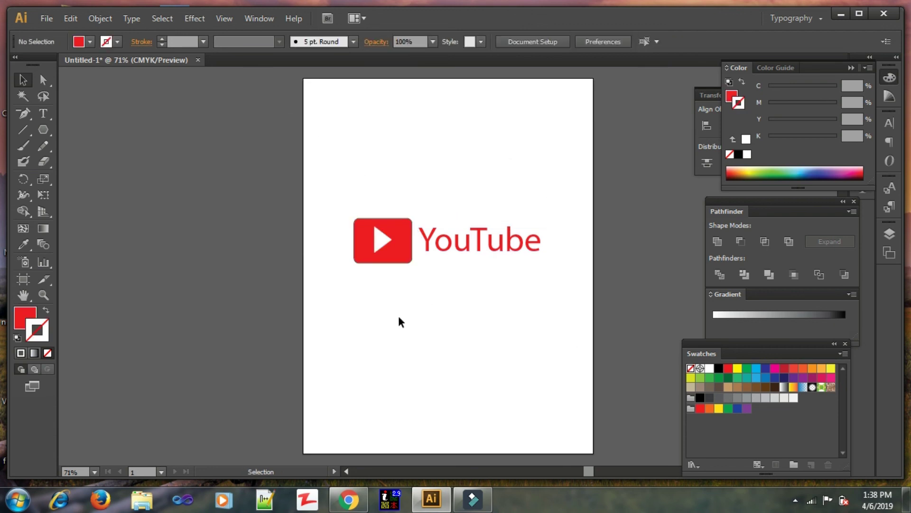
click(473, 499)
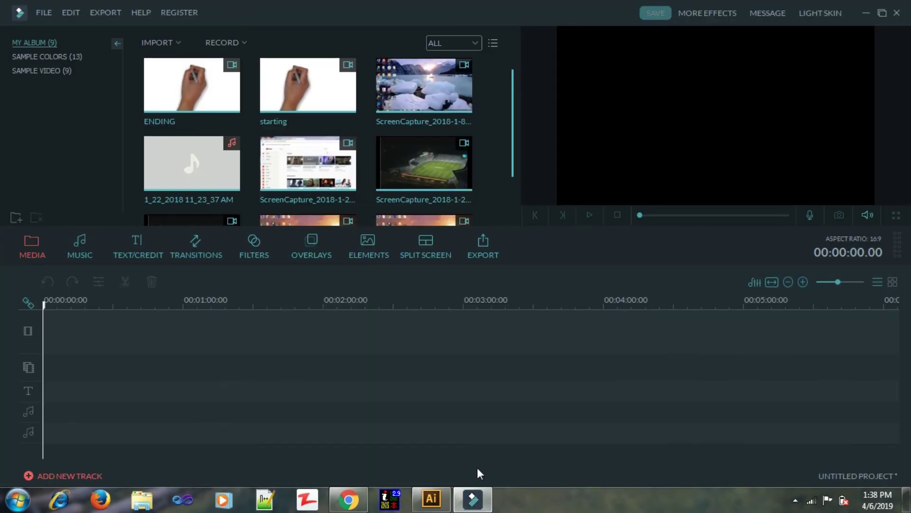